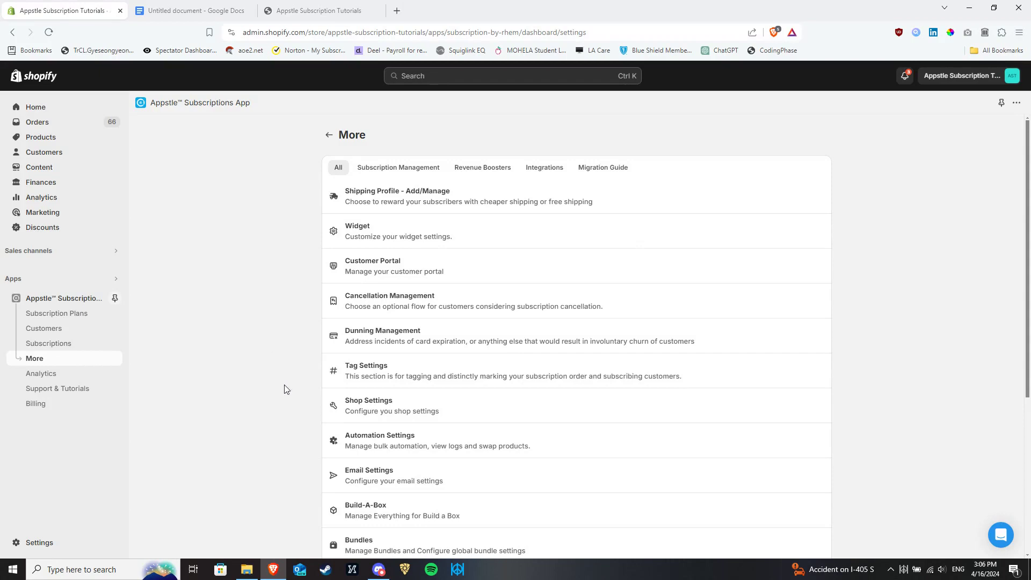
Open Automation Settings from the More menu
left_click(392, 456)
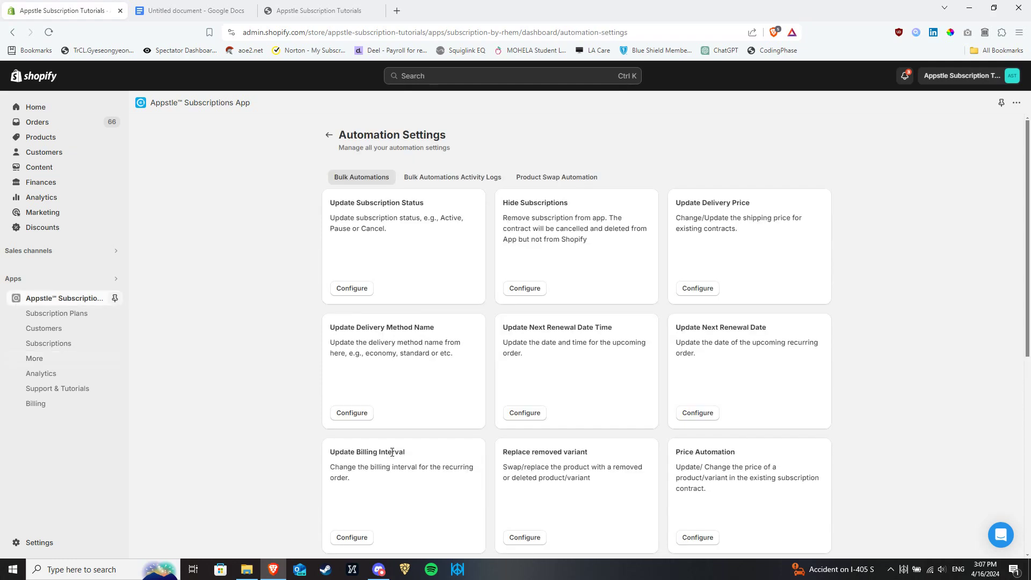
Show the Product Swap Automation list and compare it with the flavour-chain notes in Google Docs
left_click(549, 180)
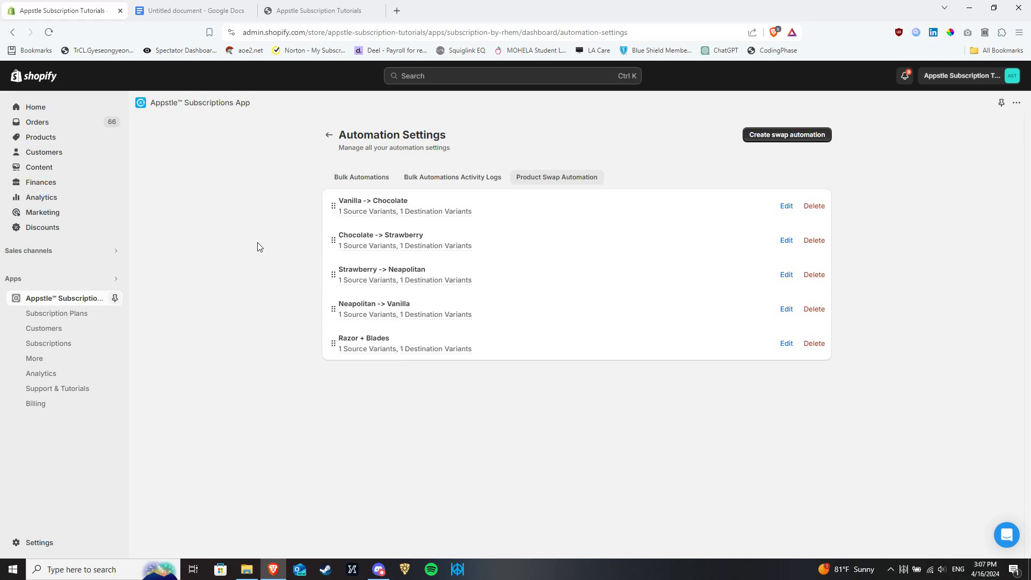
left_click(174, 10)
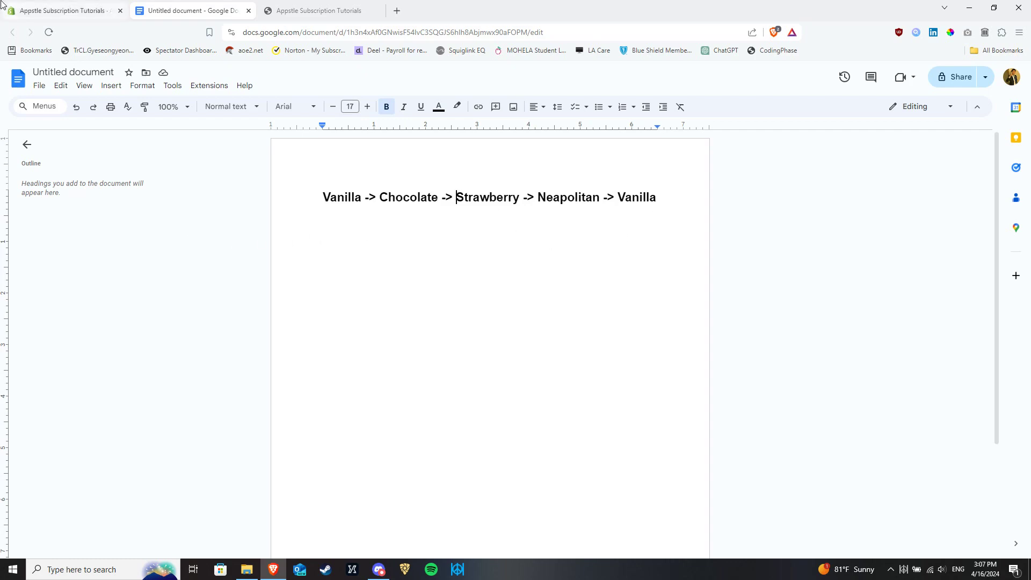
key("ctrl+shift+Tab")
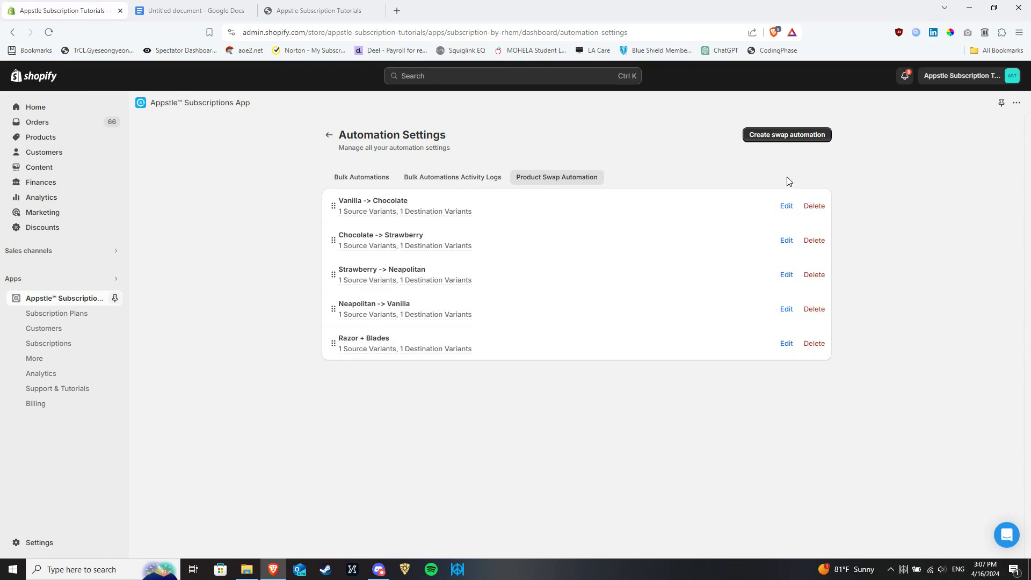
Open the Vanilla → Chocolate swap rule for editing
left_click(785, 207)
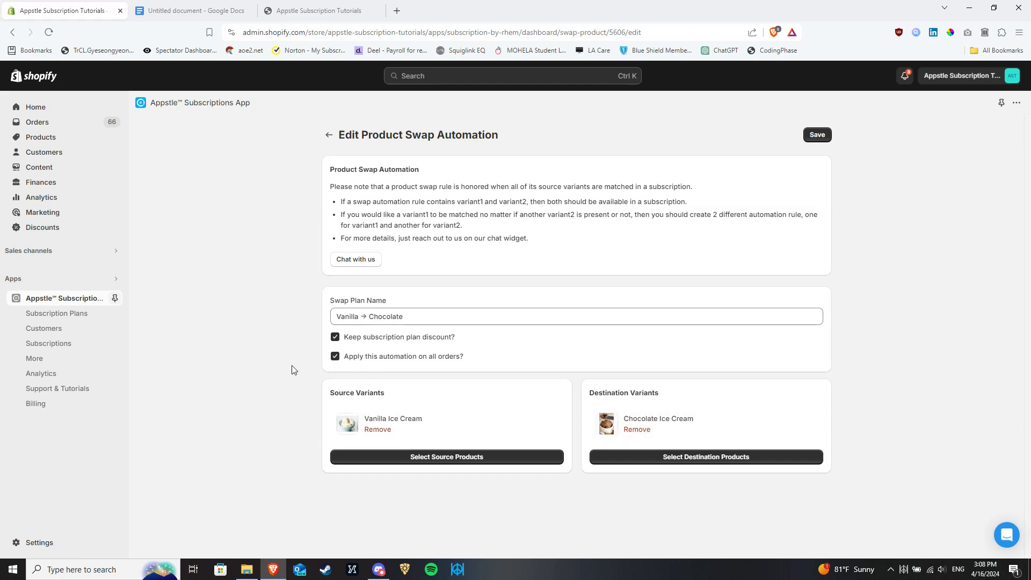
Leave the rule applied to all orders and the plan discount kept, after checking the billing-cycle choices
left_click(335, 358)
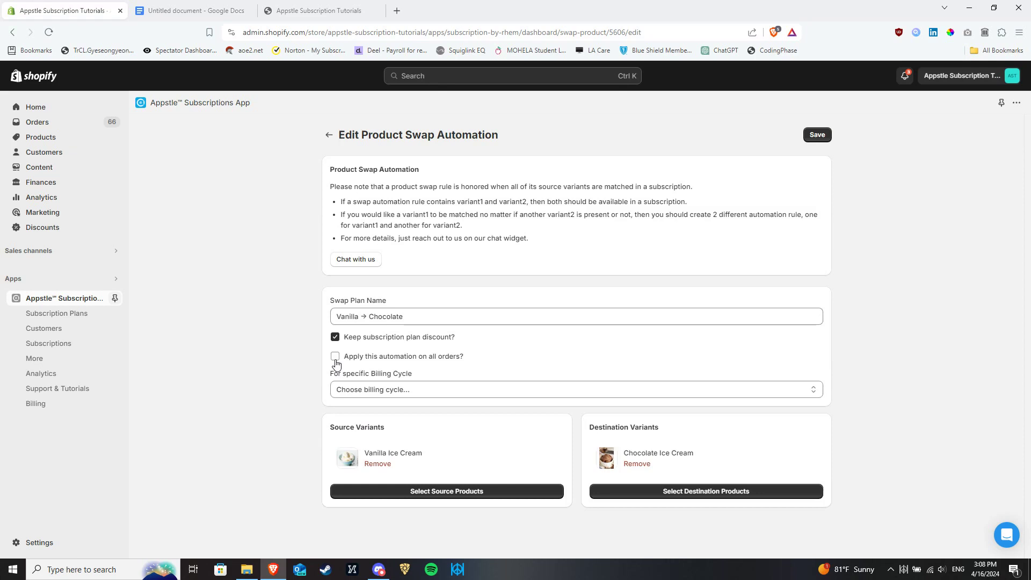
left_click(541, 395)
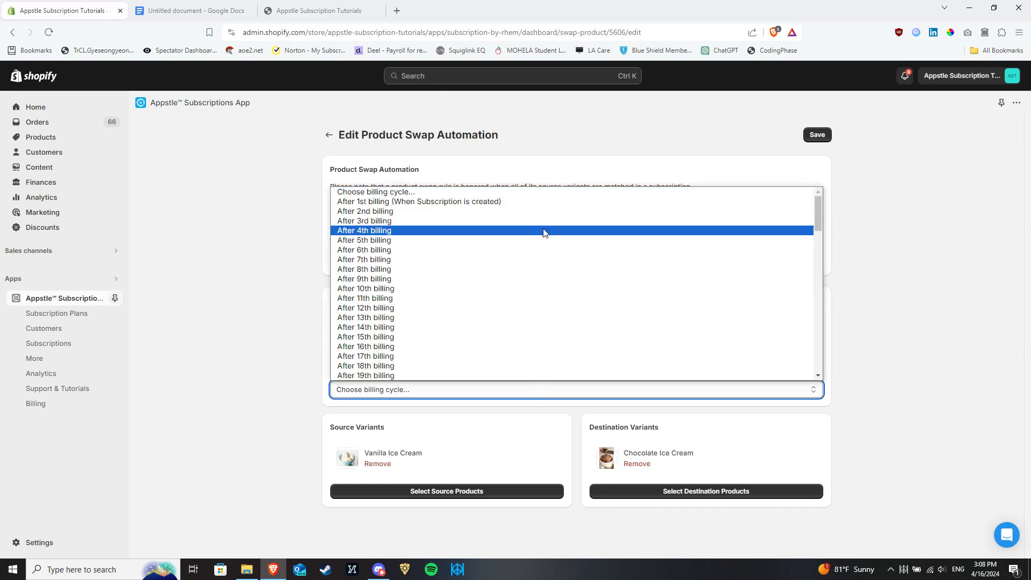
scroll(542, 236, "down", 10)
scroll(500, 269, "up", 15)
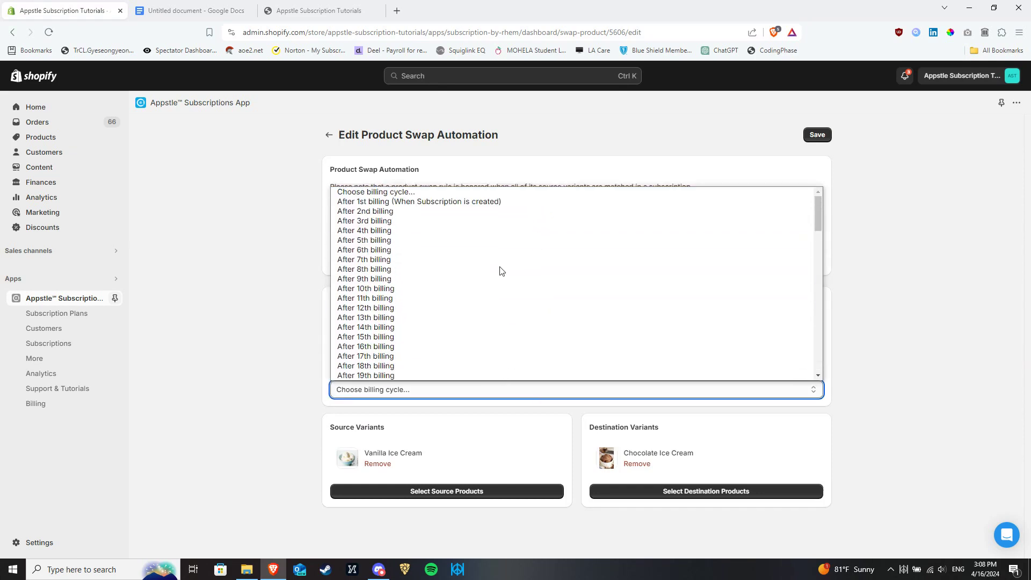
left_click(232, 254)
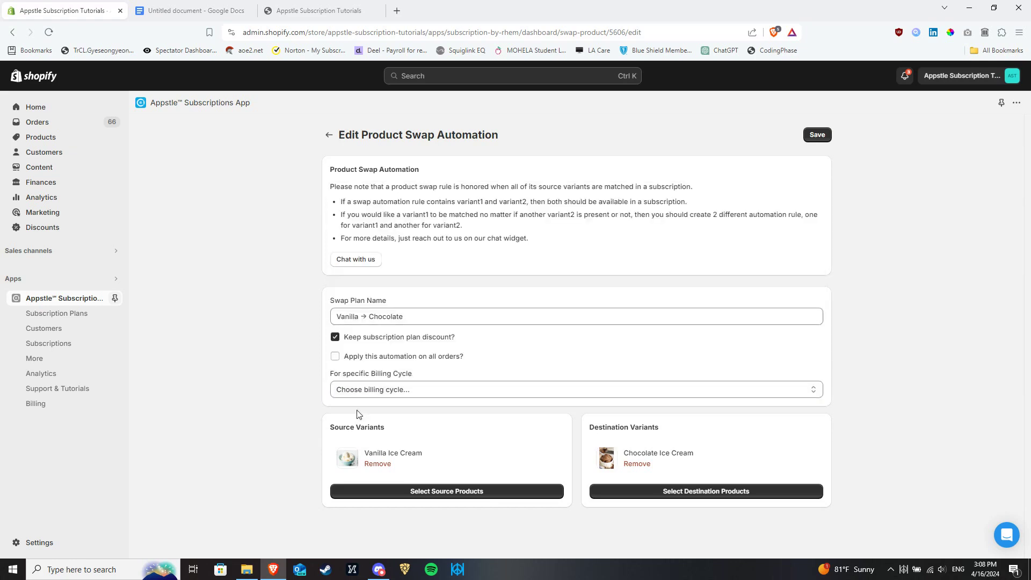
left_click(343, 357)
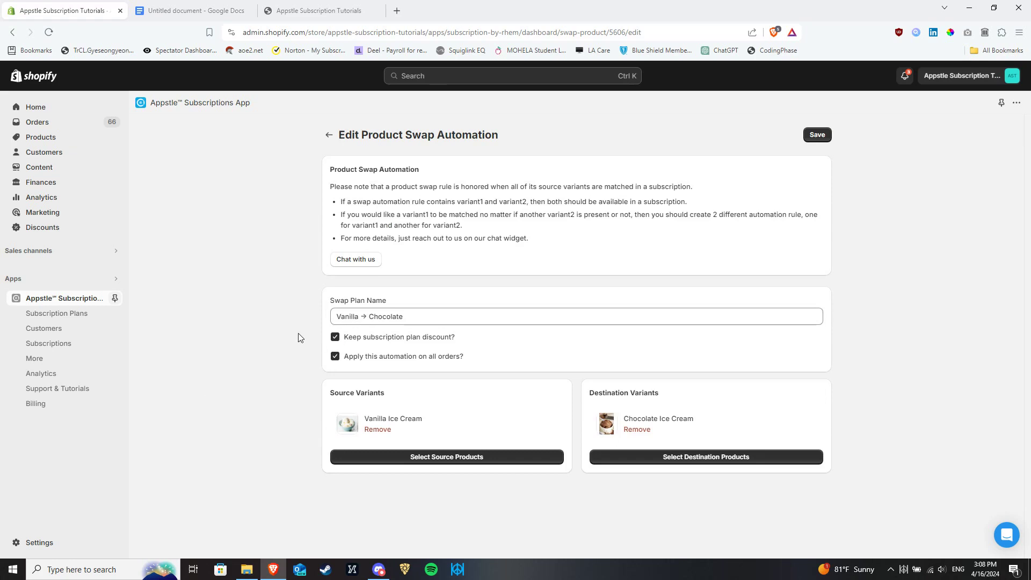
left_click(335, 337)
left_click(335, 338)
Return to the swap automation list and check its variants against the flavour-chain notes
left_click(329, 135)
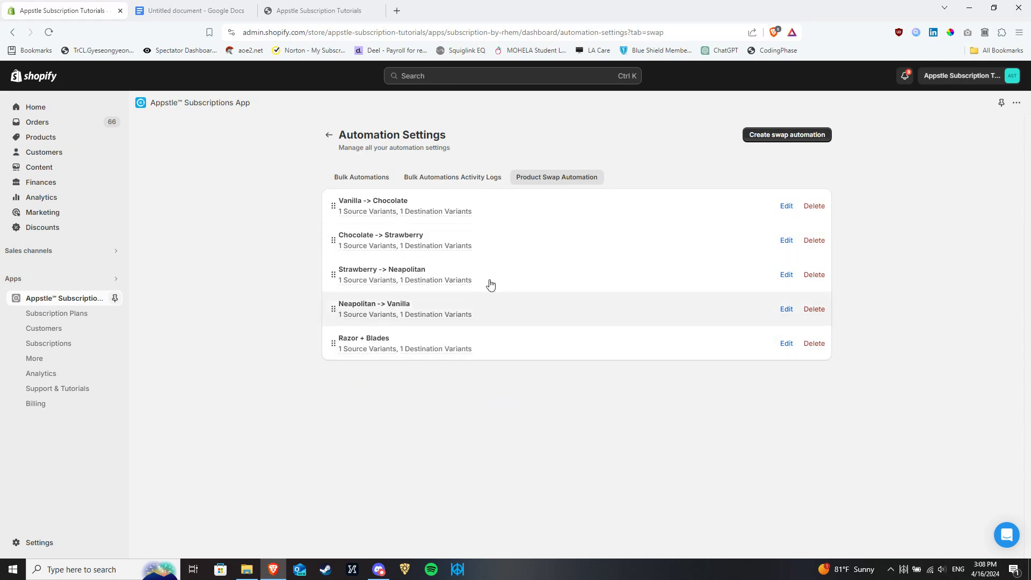
mouse_move(476, 243)
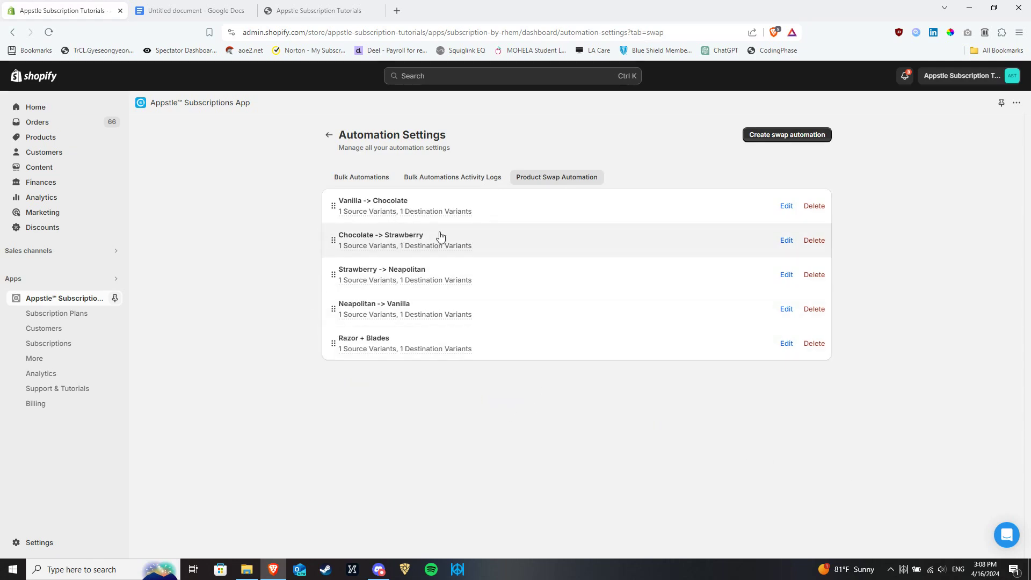
mouse_move(344, 317)
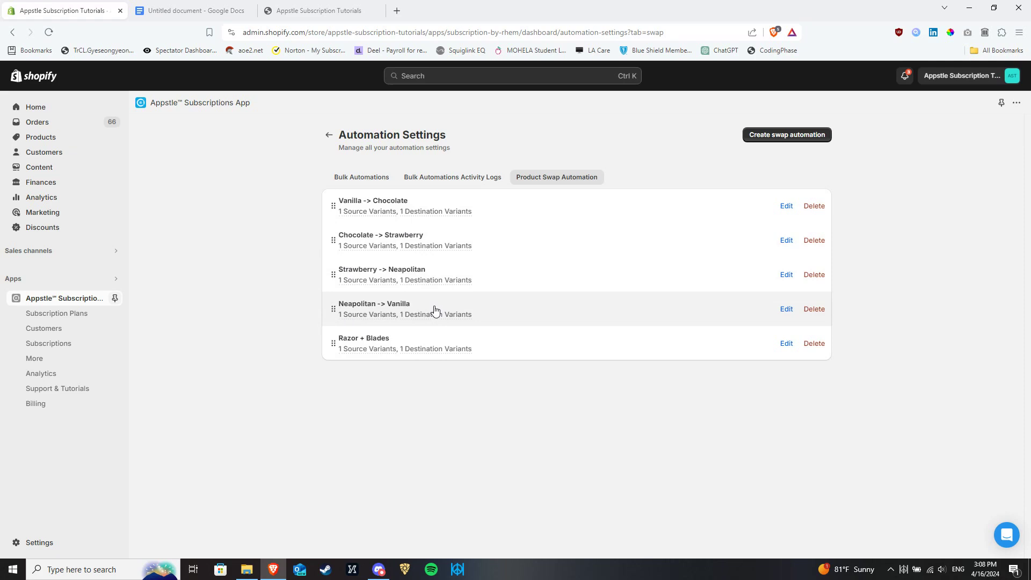
left_click(226, 11)
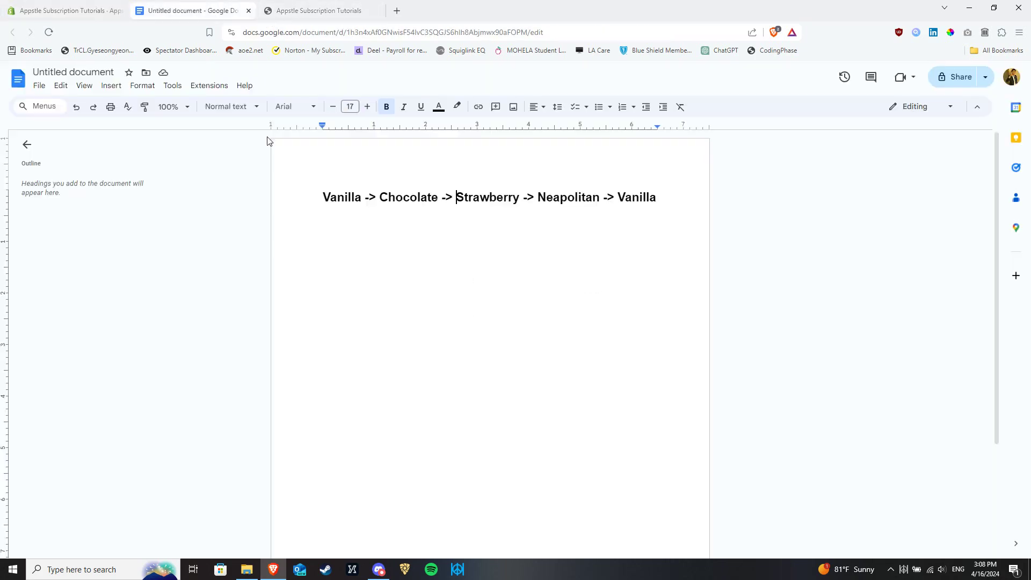
key("ctrl+shift+Tab")
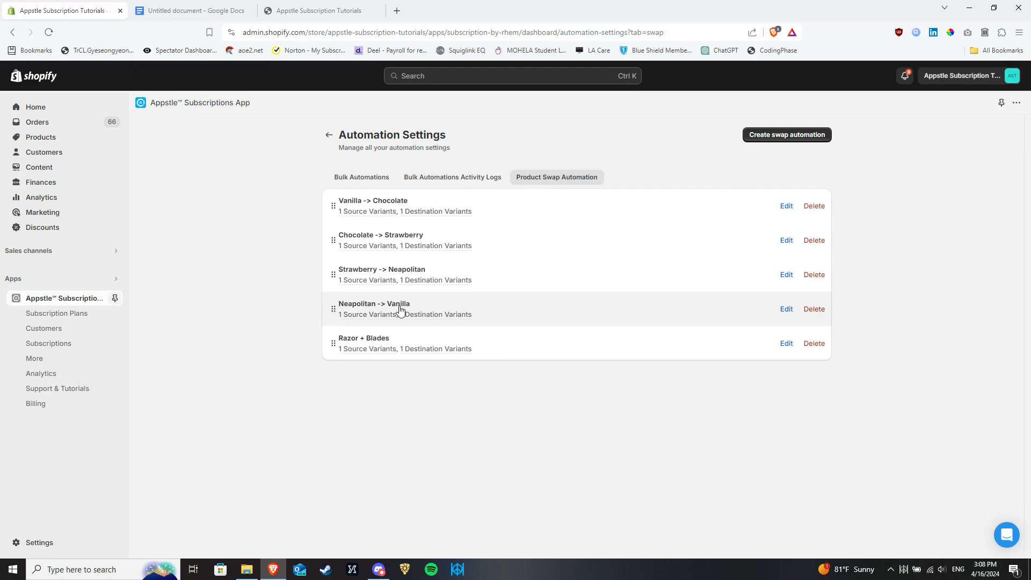
In the Neapolitan → Vanilla rule, add Chocolate, Strawberry and Vanilla Ice Cream as source variants
left_click(786, 310)
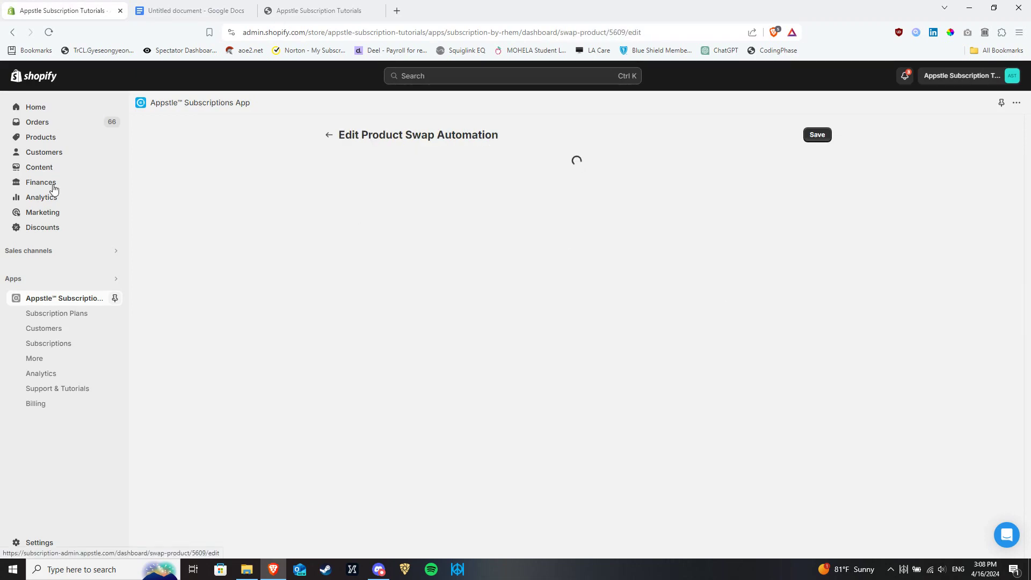
left_click(424, 456)
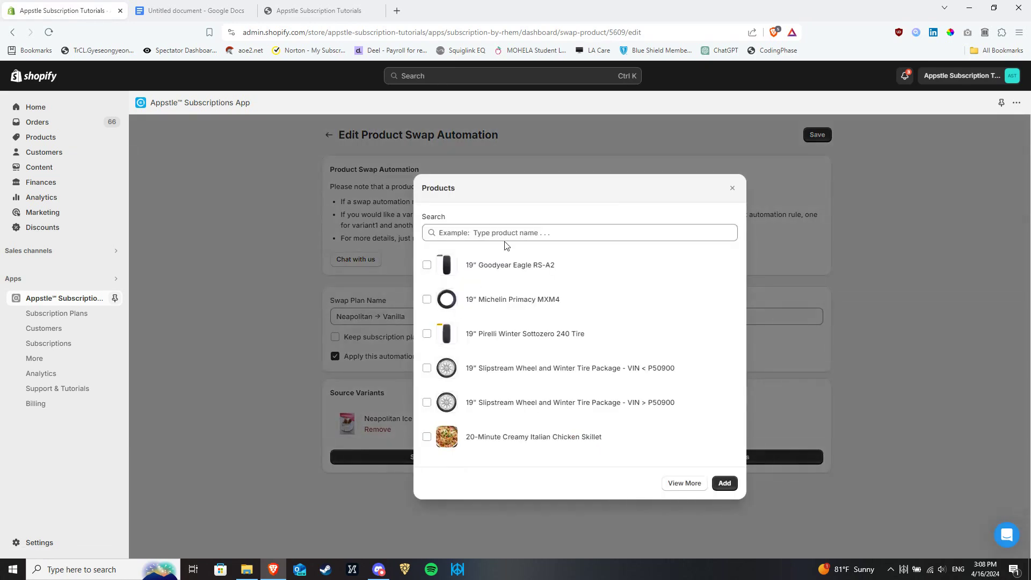
left_click(495, 237)
type("ice cream")
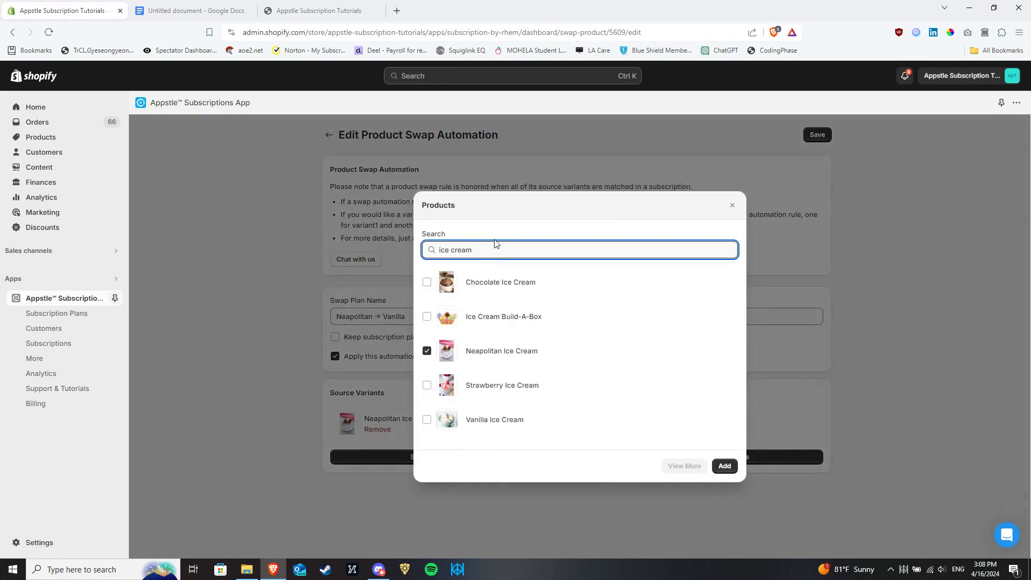
left_click(427, 282)
left_click(427, 385)
left_click(427, 420)
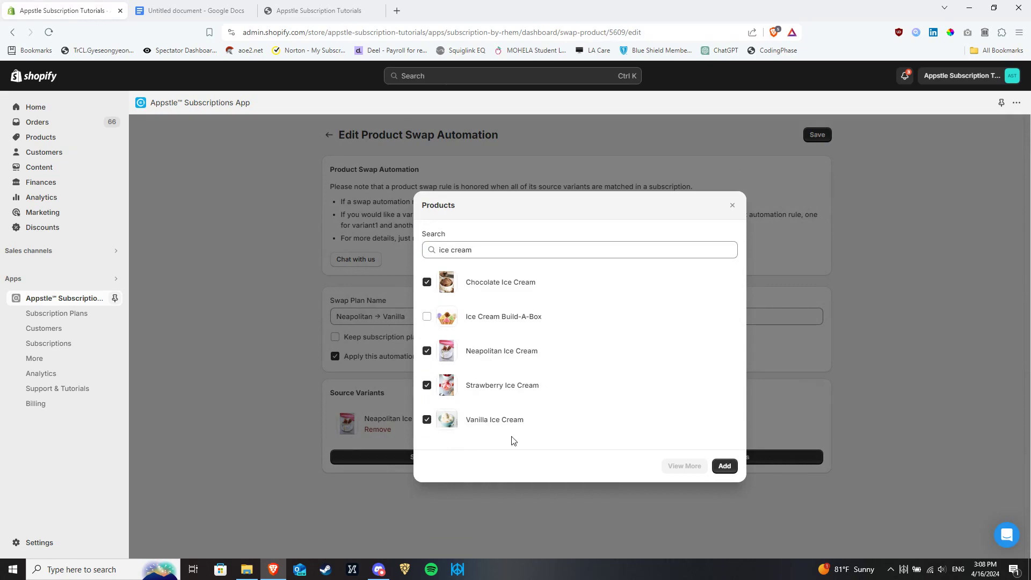
left_click(725, 467)
Remove the Vanilla, Strawberry and Chocolate source variants, leaving only Neapolitan Ice Cream, and return
scroll(376, 408, "down", 1)
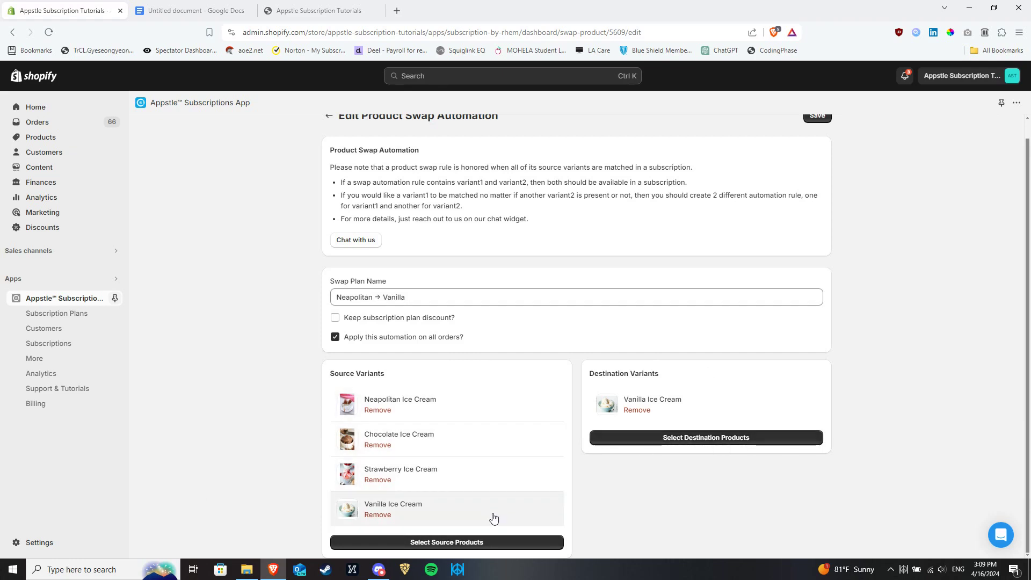
left_click(379, 515)
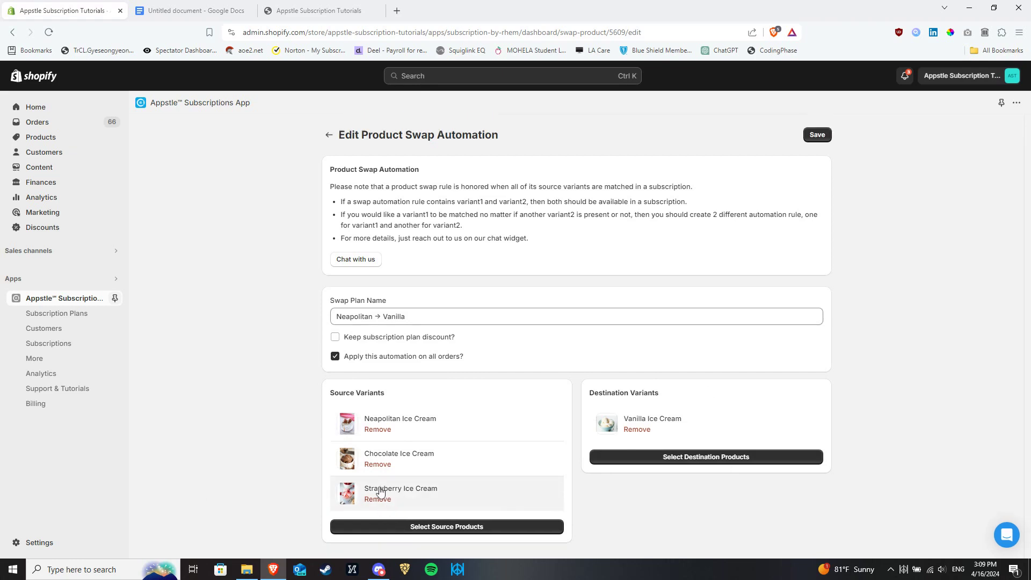
left_click(379, 498)
left_click(379, 465)
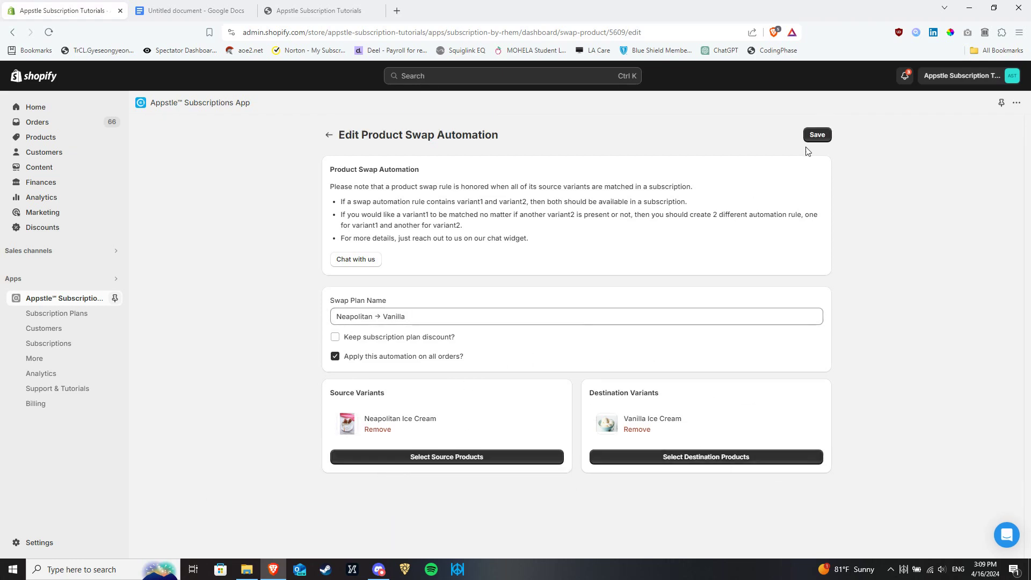
left_click(330, 136)
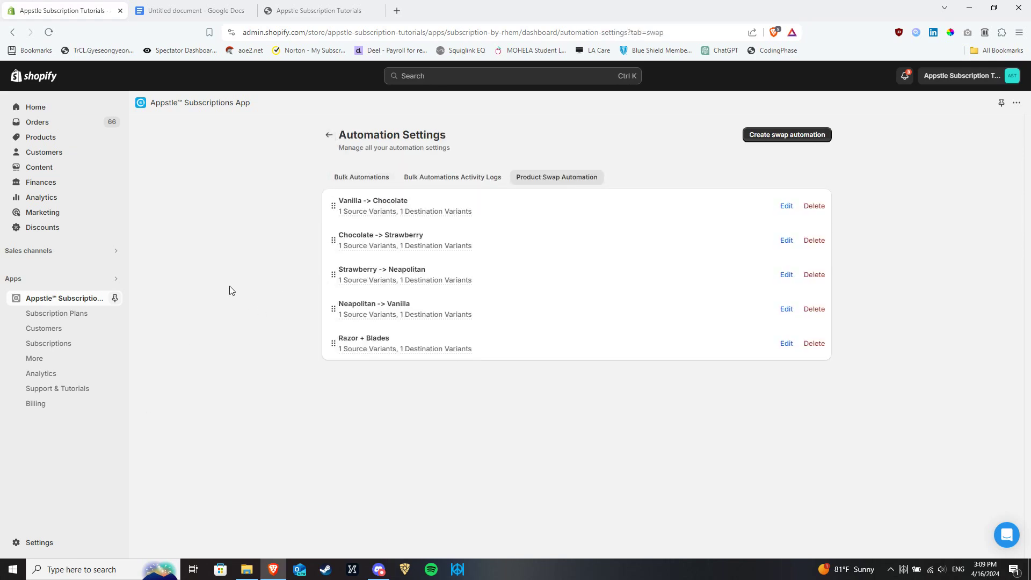
Open the Ice Cream Subscription plan from Subscription Plans and view its four ice cream products
left_click(74, 317)
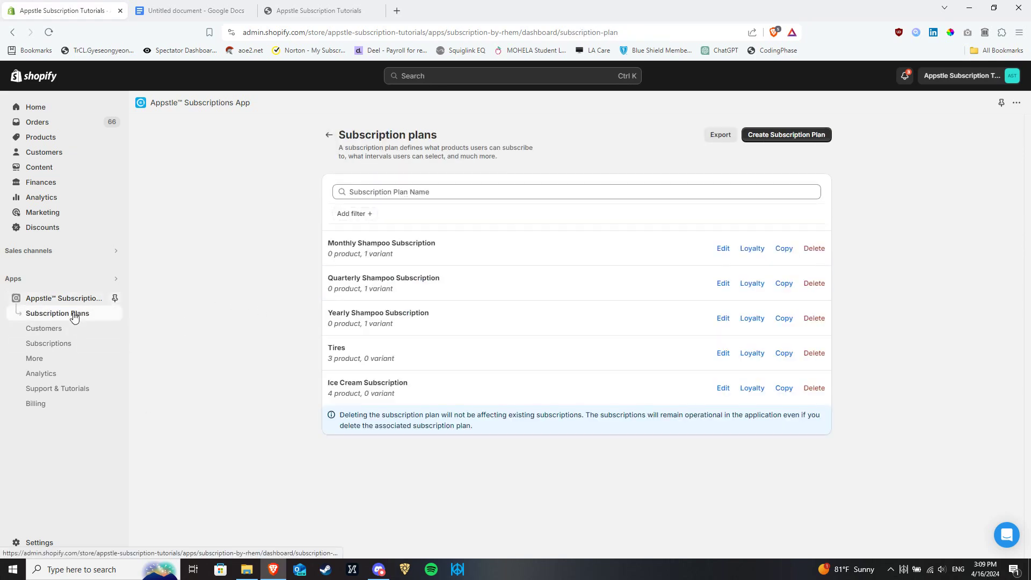
left_click(723, 388)
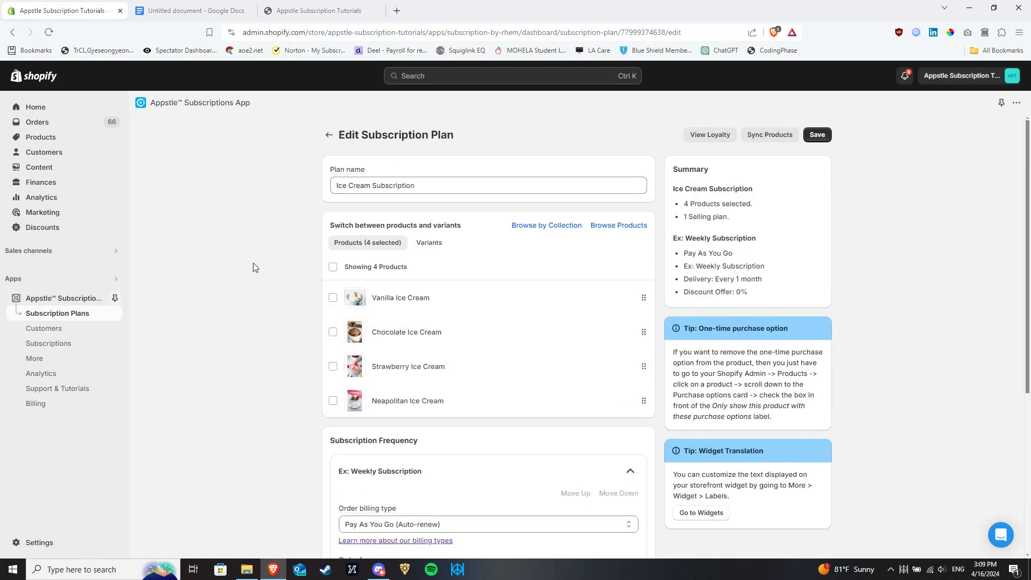
left_click_drag(1028, 193, 1030, 208)
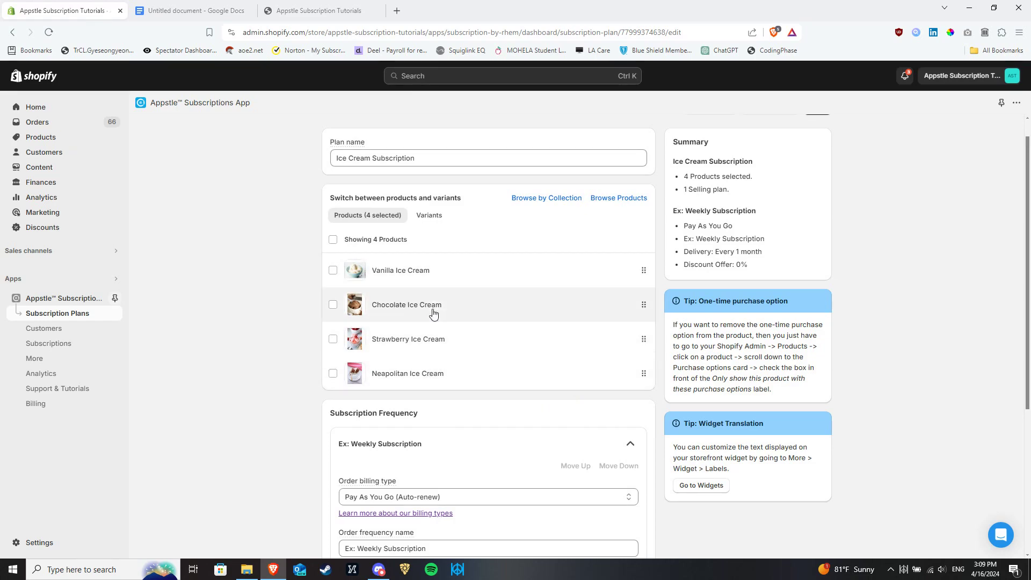
left_click(193, 11)
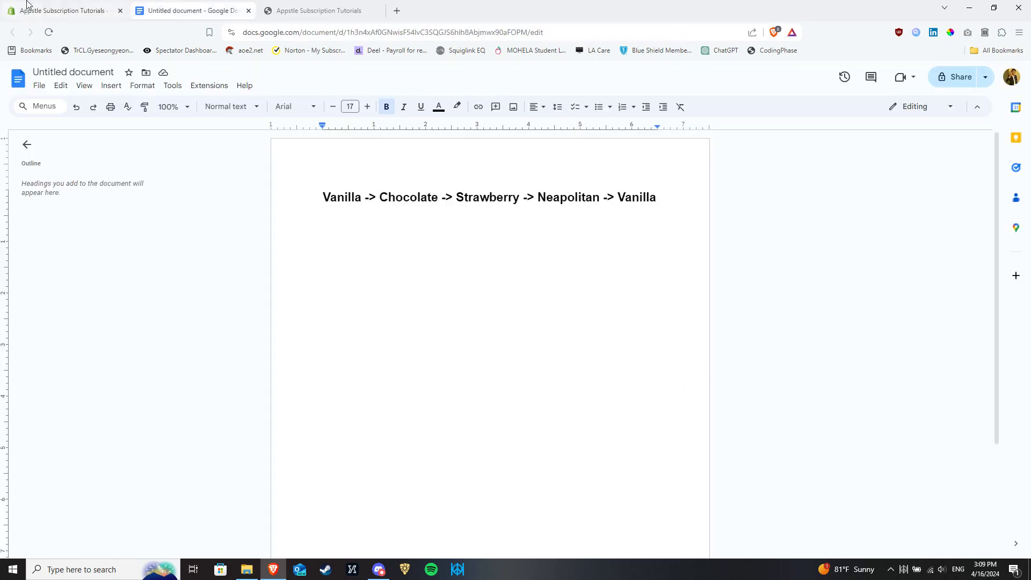
left_click(59, 10)
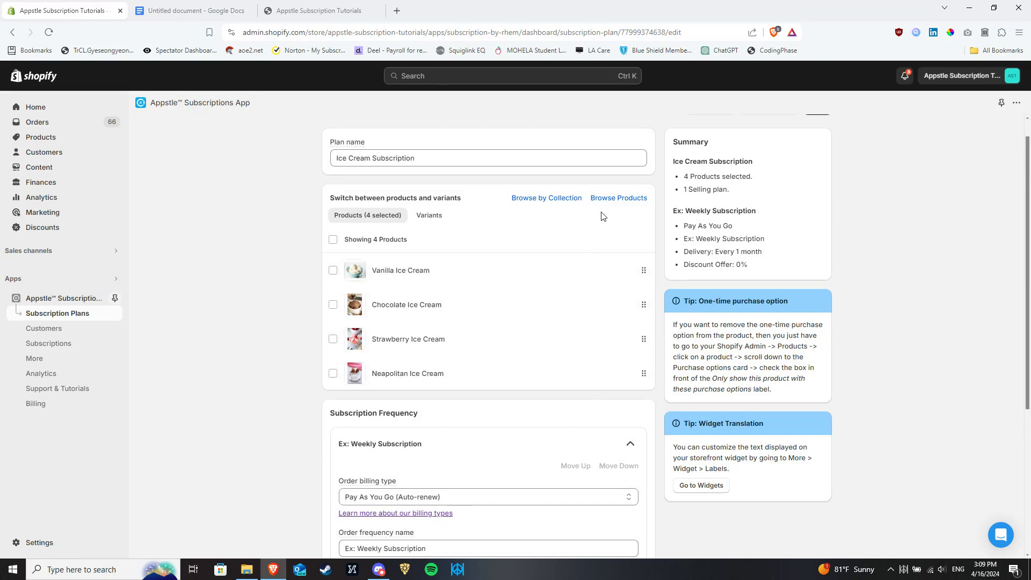
left_click(333, 271)
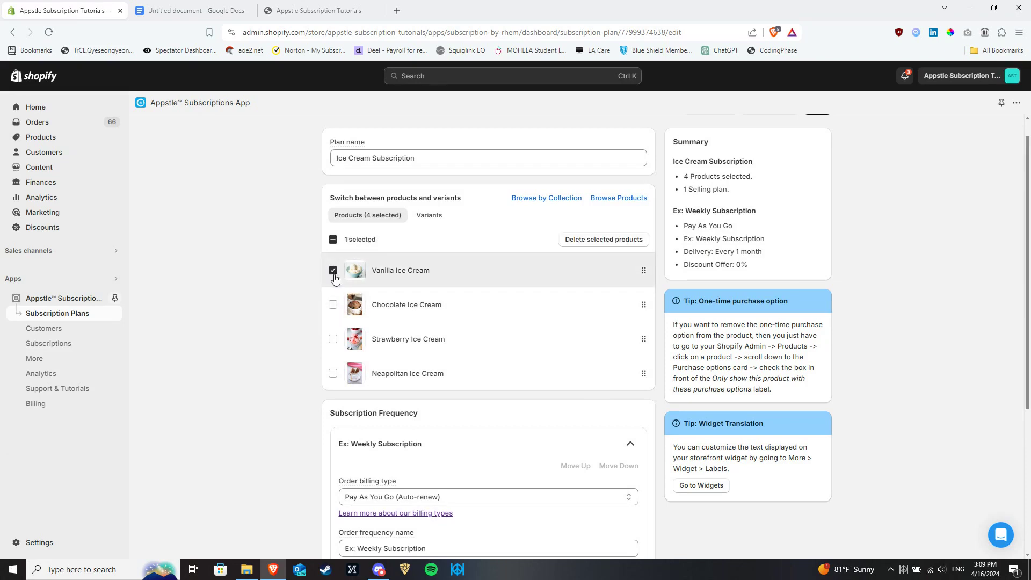
left_click(334, 274)
left_click(333, 272)
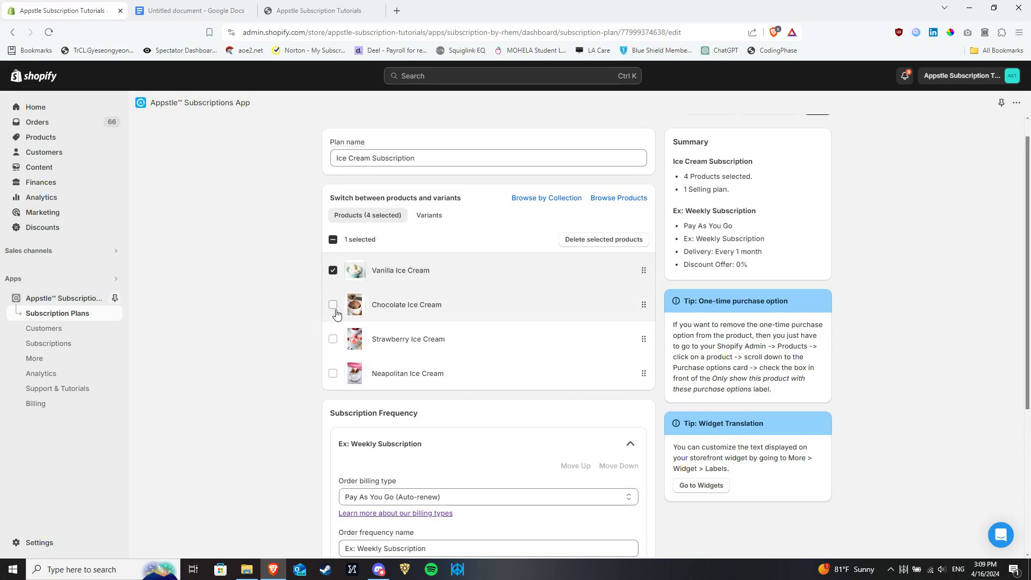
left_click(333, 305)
left_click(333, 338)
left_click(333, 373)
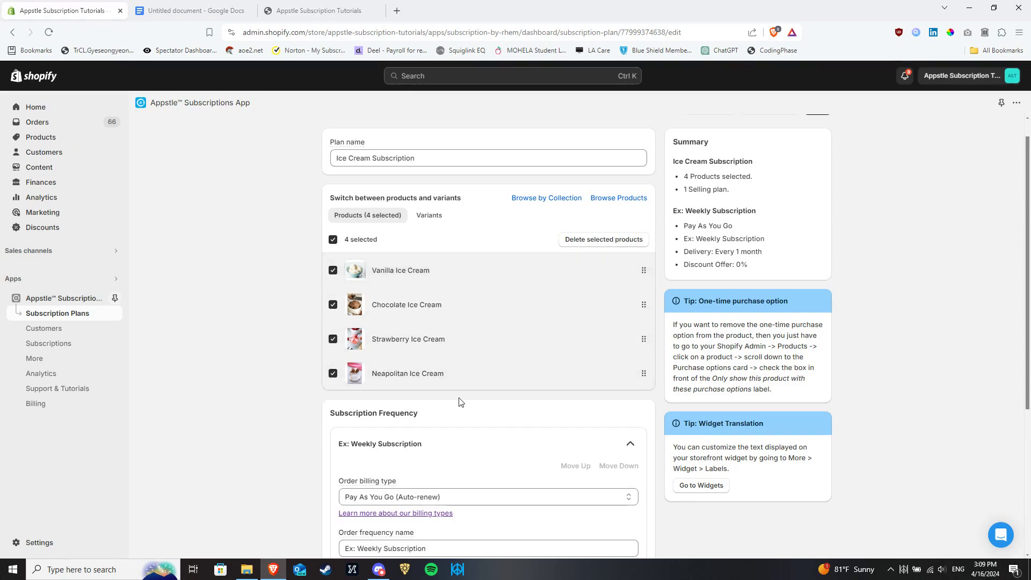
left_click(333, 240)
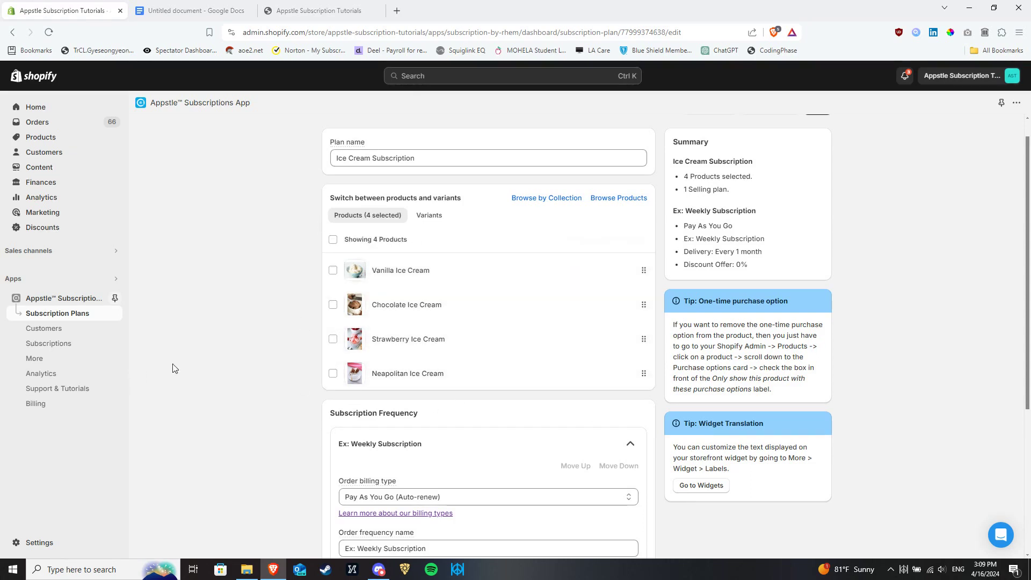
left_click(122, 321)
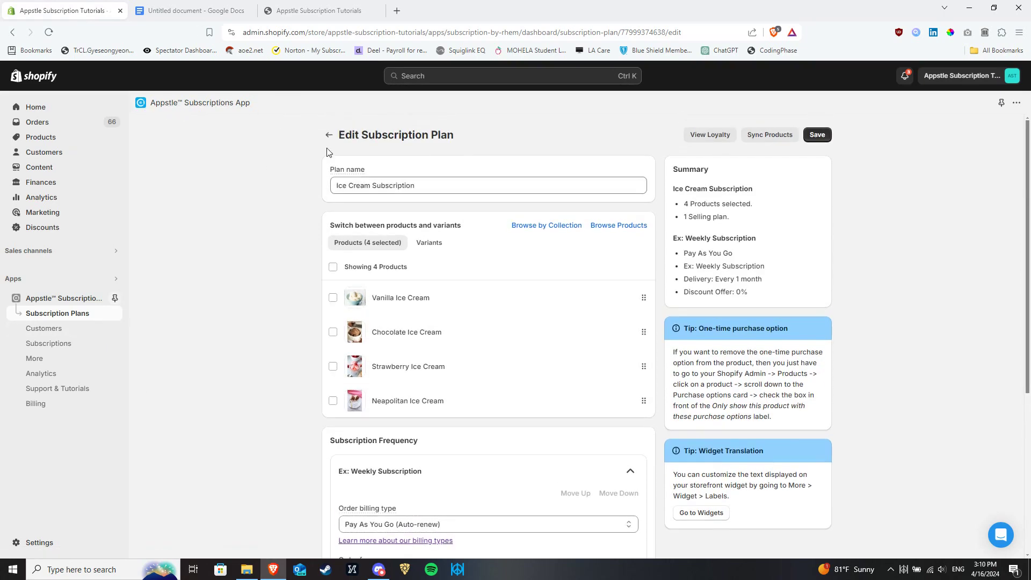
On the storefront, search 'ice crea' and open the Chocolate Ice Cream suggestion
left_click(305, 3)
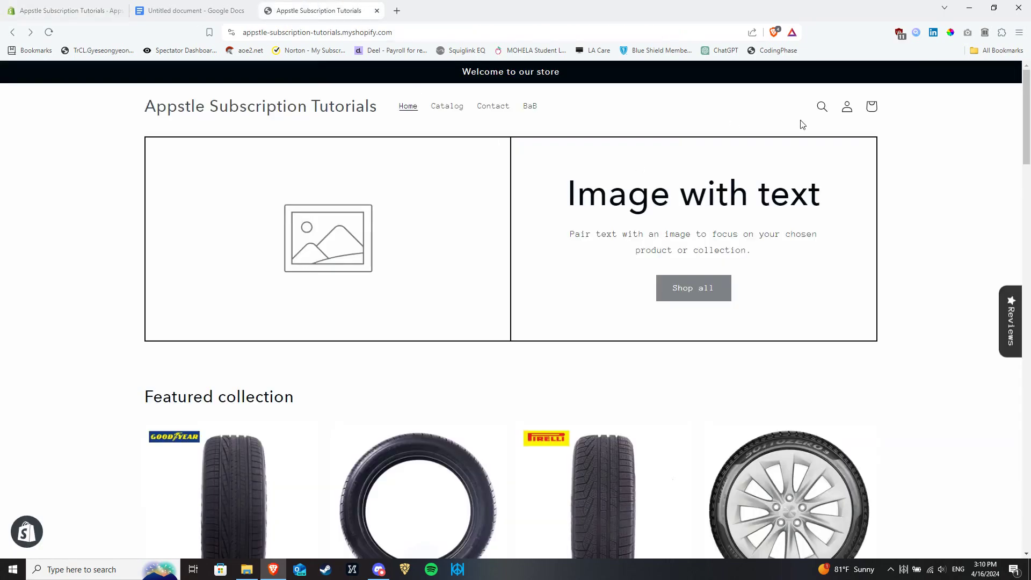
left_click(822, 107)
type("ice")
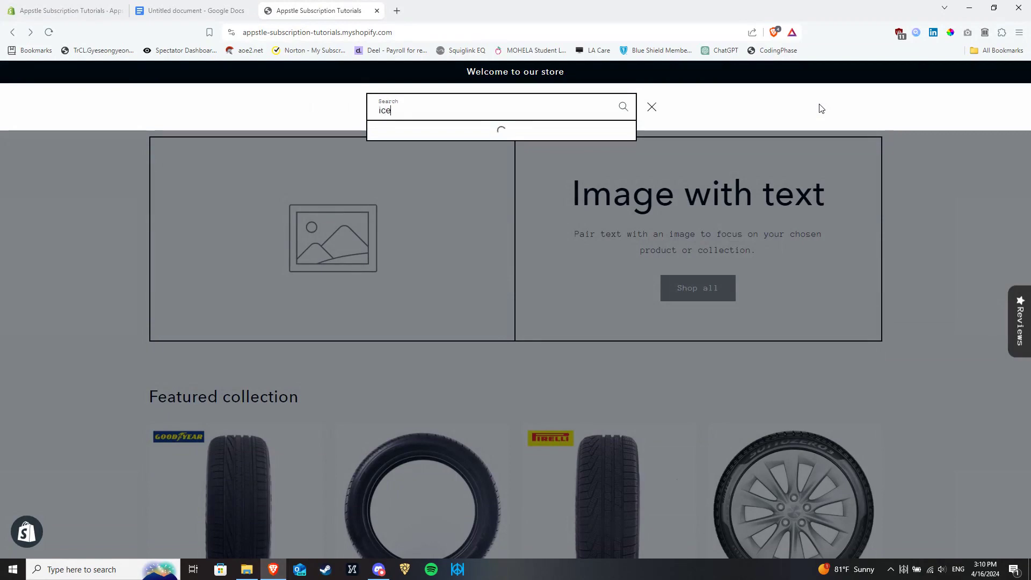
type(" crea")
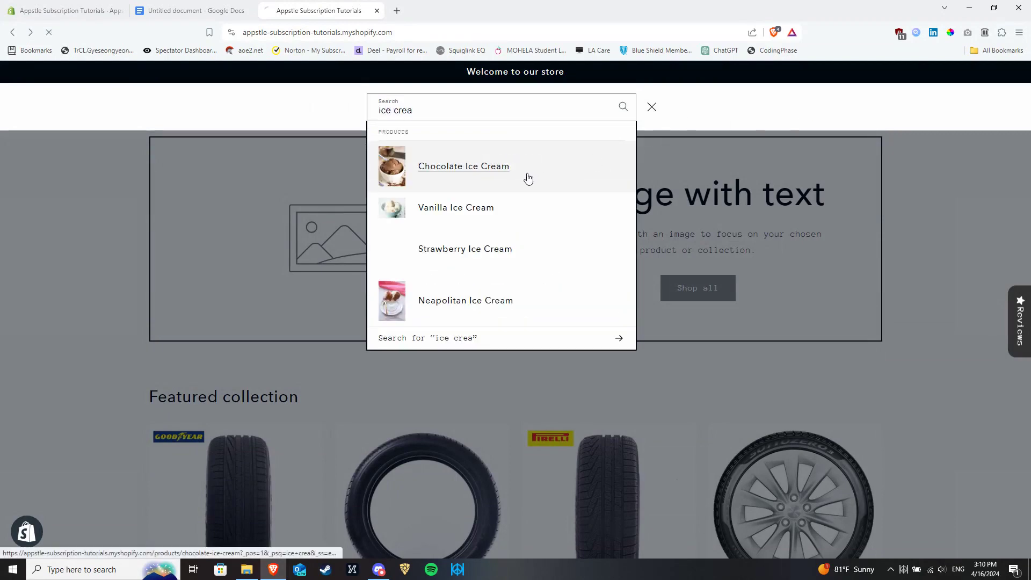
left_click(486, 191)
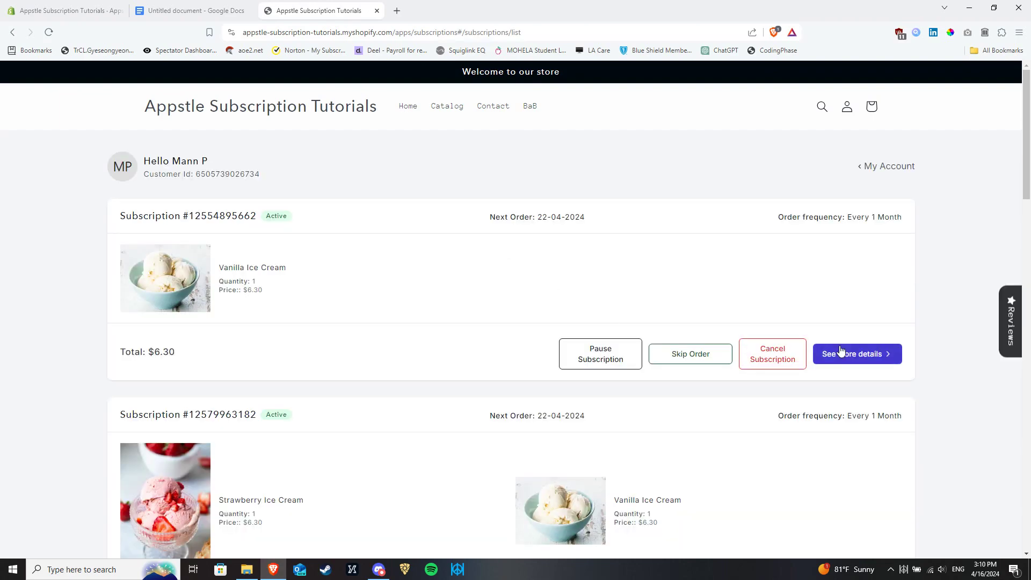
Open the subscription's details and scroll its Schedules list of queued Chocolate, Strawberry and Neapolitan orders
left_click(840, 351)
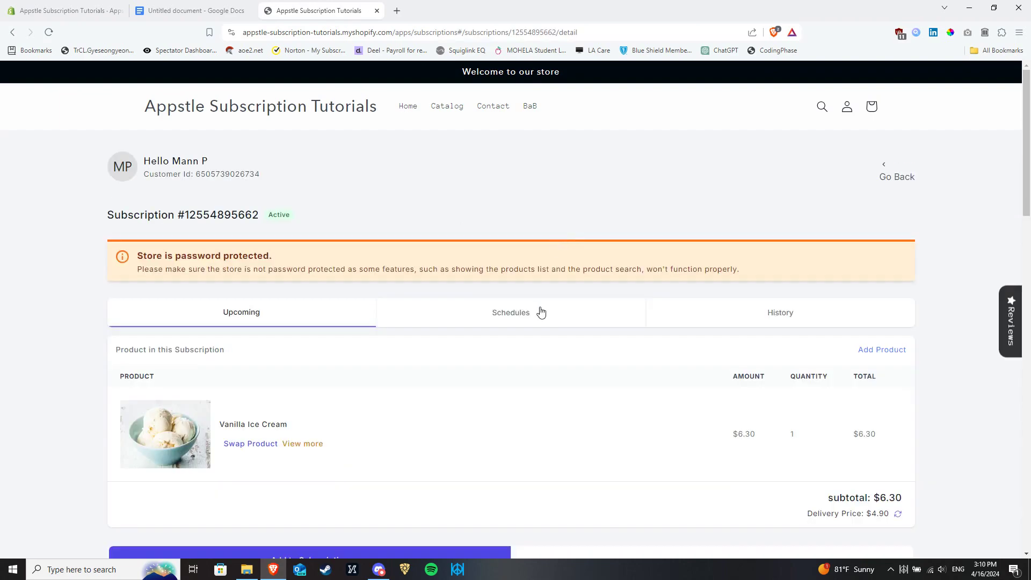
left_click(541, 312)
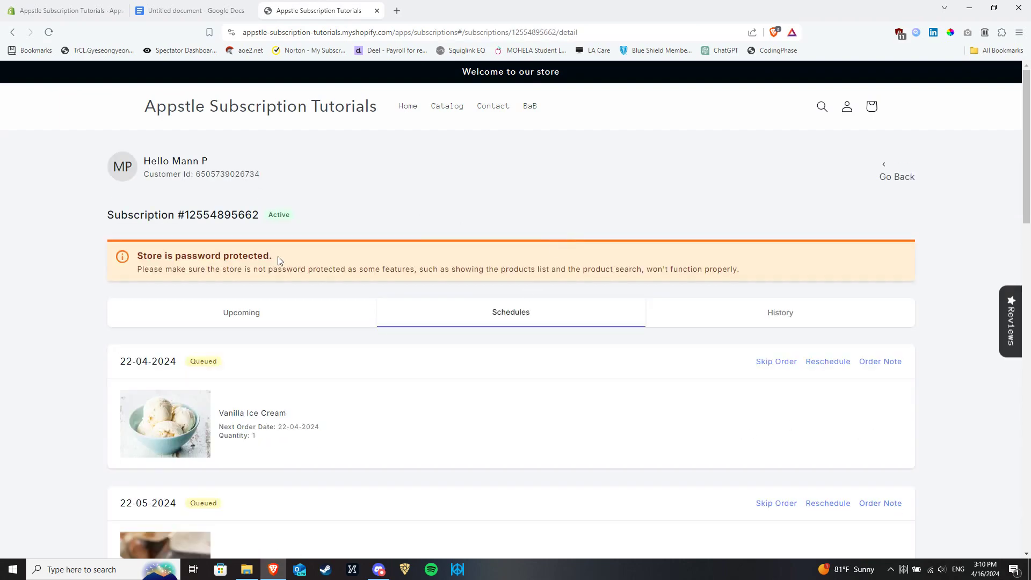
scroll(278, 256, "down", 3)
scroll(182, 293, "down", 3)
scroll(183, 293, "down", 10)
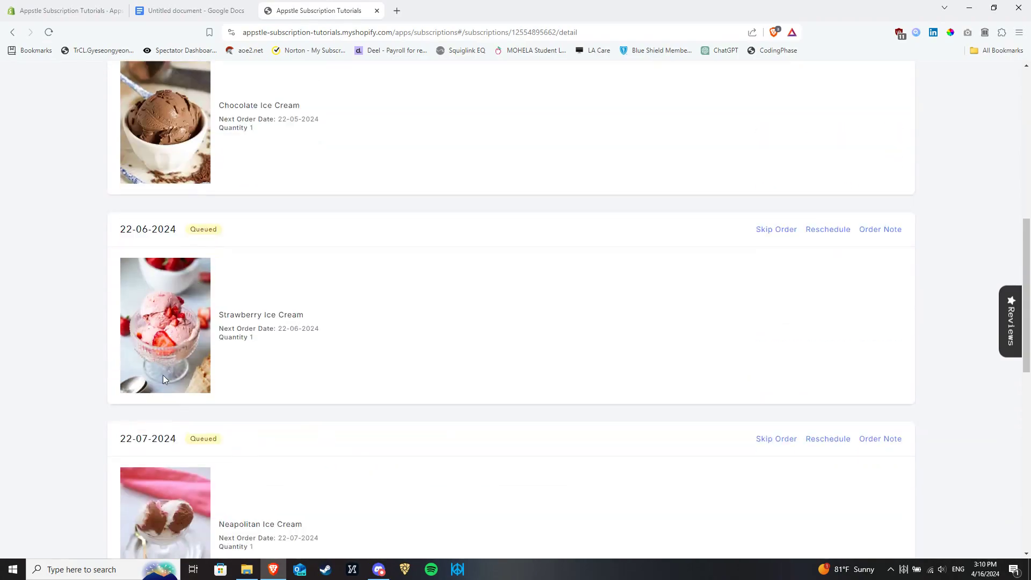